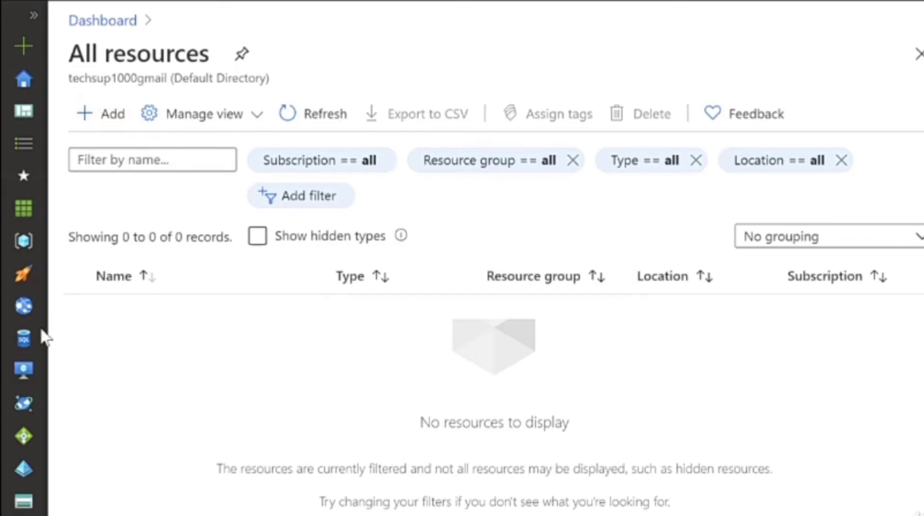
Open the virtual machines list and start creating a new virtual machine
{"action": "mouse_move", "coordinate": [29, 386]}
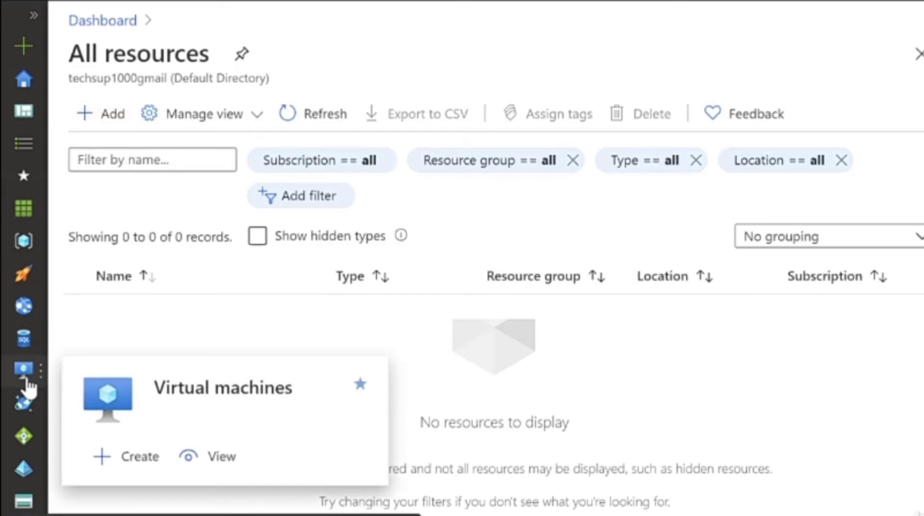
{"action": "left_click", "coordinate": [24, 371]}
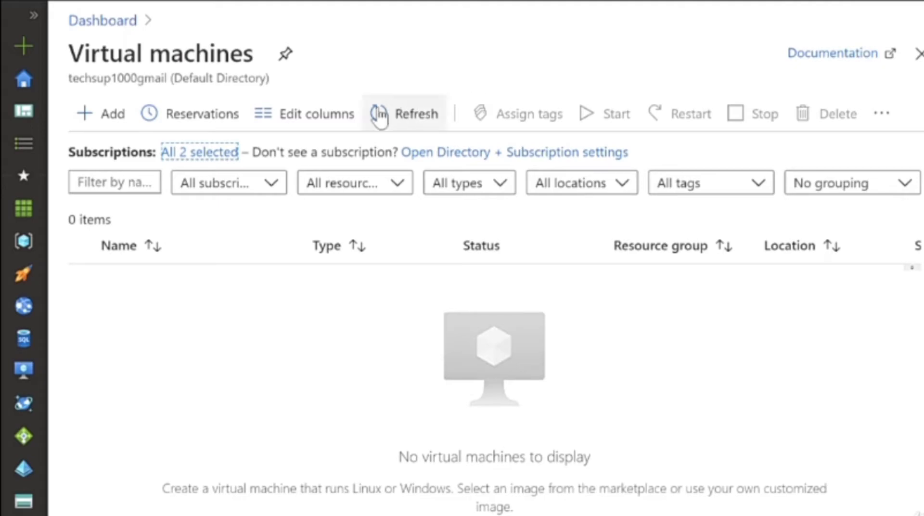
{"action": "left_click", "coordinate": [108, 114]}
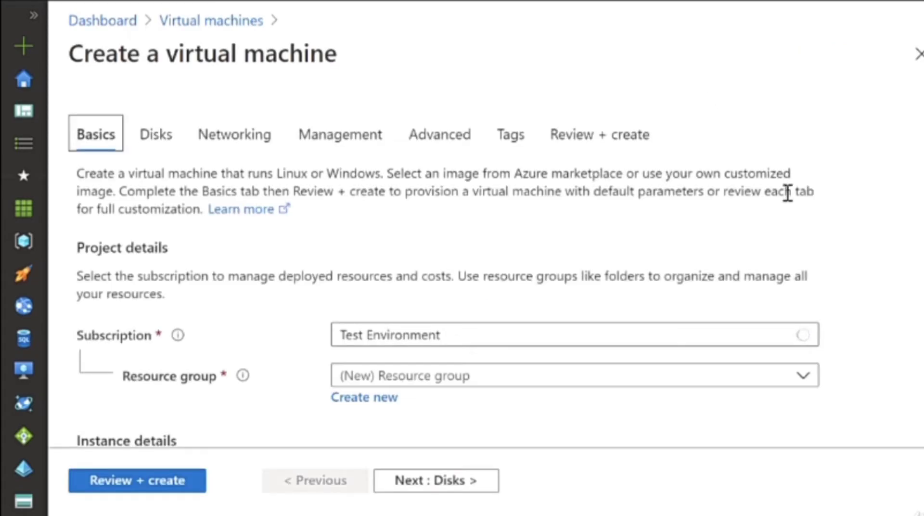
Assign the new virtual machine to the existing resource group demogrp1
{"action": "scroll", "coordinate": [789, 197], "scroll_direction": "down", "scroll_amount": 2}
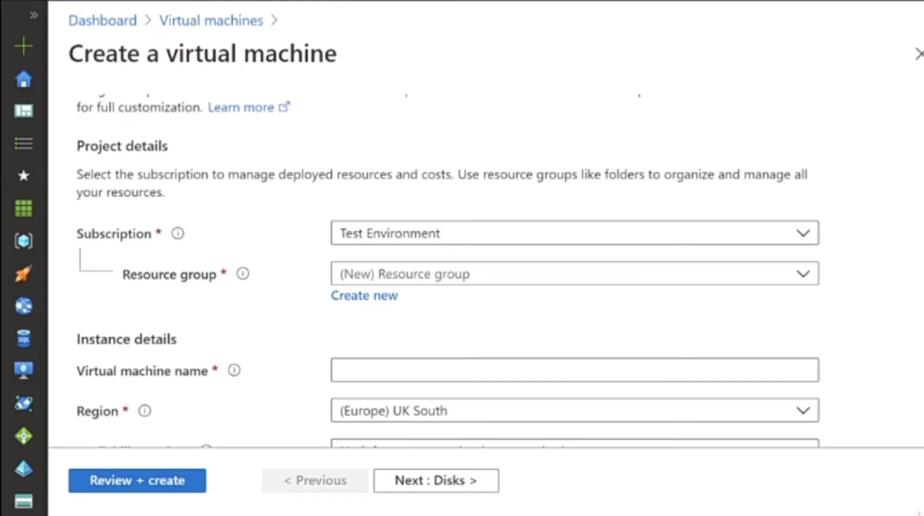
{"action": "left_click", "coordinate": [505, 281]}
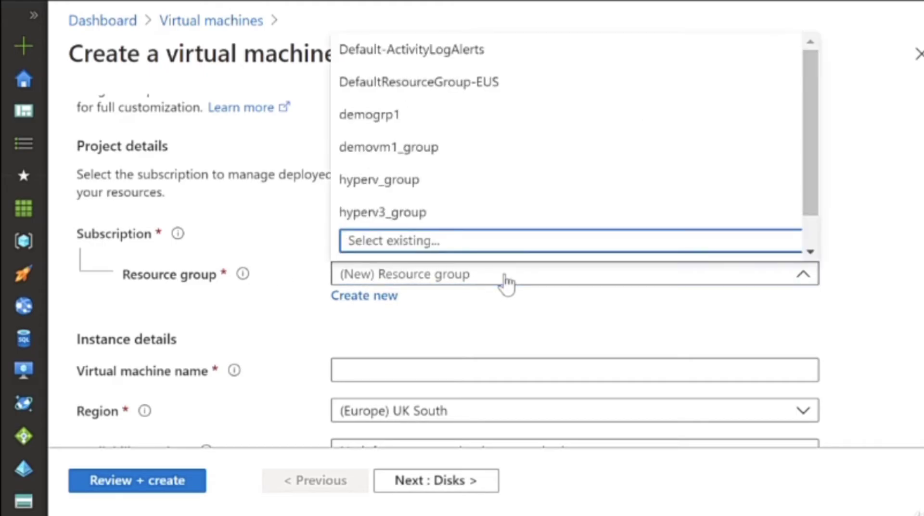
{"action": "left_click", "coordinate": [481, 117]}
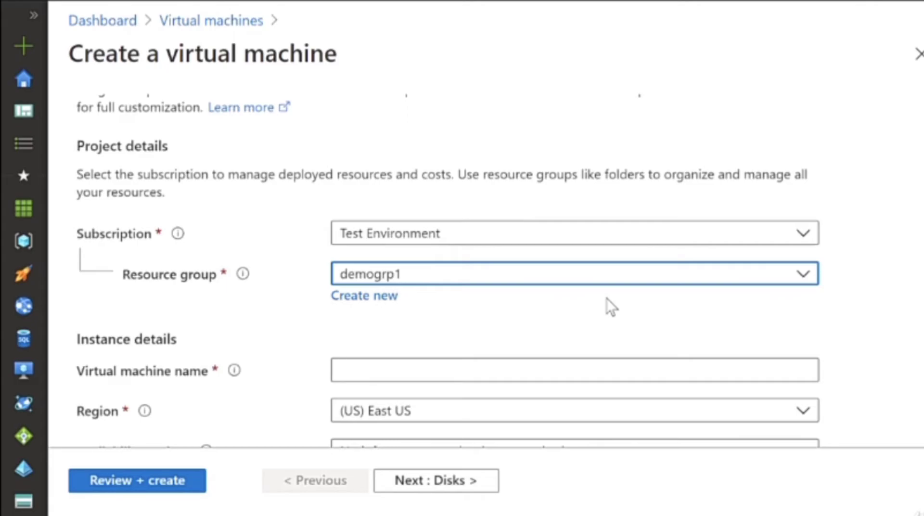
Name the virtual machine demovm and set its region to (Asia Pacific) Central India
{"action": "scroll", "coordinate": [607, 299], "scroll_direction": "down", "scroll_amount": 2}
{"action": "left_click", "coordinate": [604, 266]}
{"action": "type", "text": "demovm"}
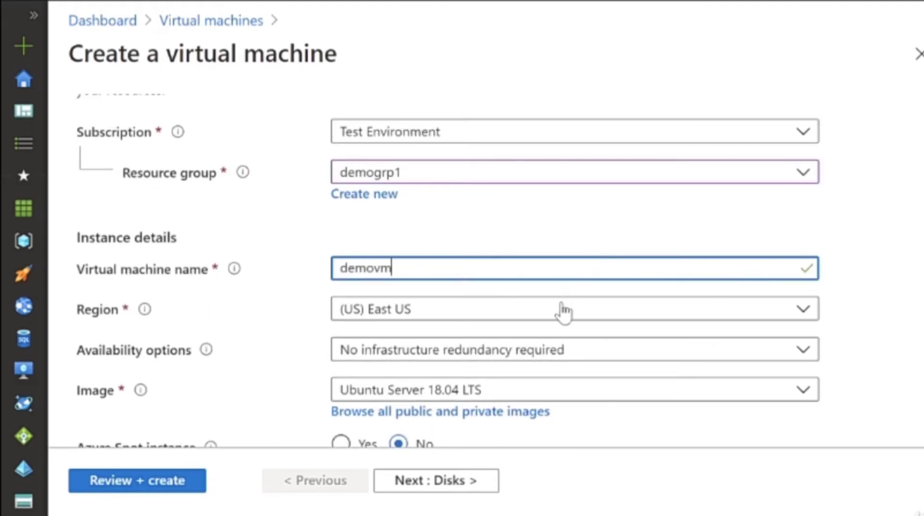
{"action": "left_click", "coordinate": [563, 313]}
{"action": "type", "text": "indi"}
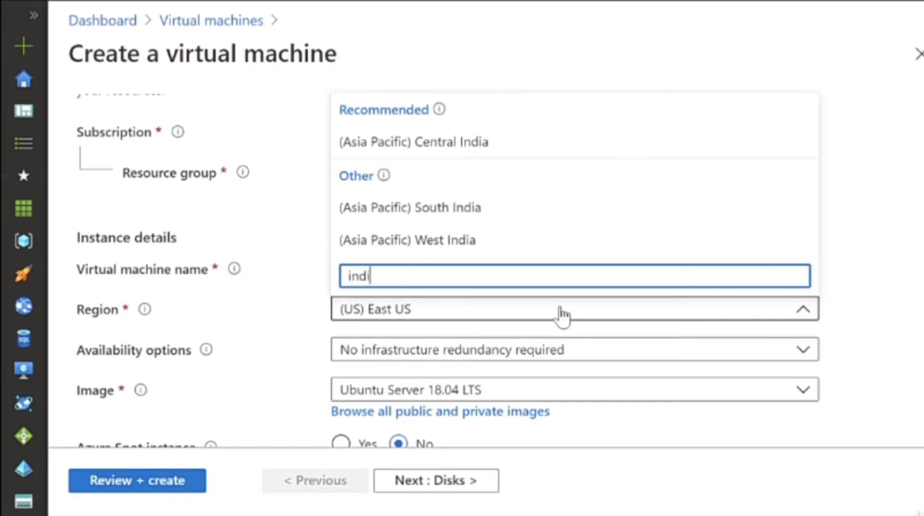
{"action": "left_click", "coordinate": [501, 145]}
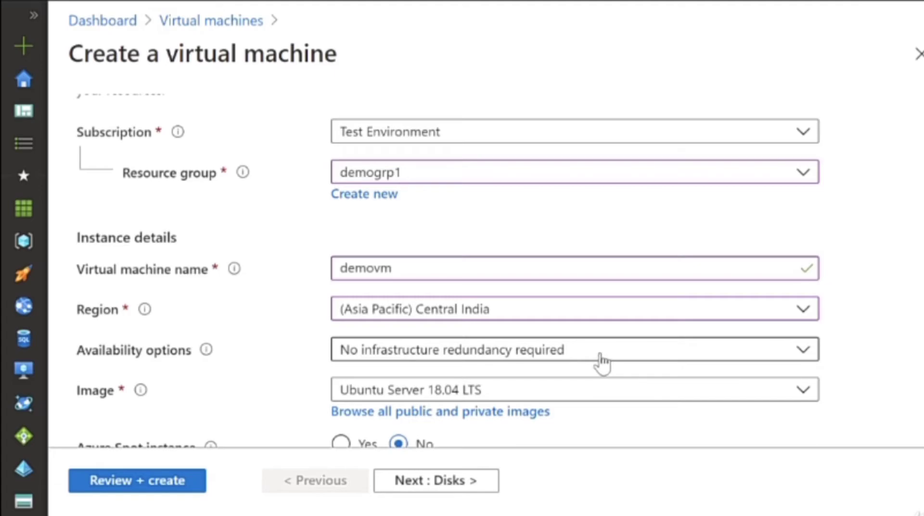
Set the virtual machine's image to Windows Server 2019 Datacenter
{"action": "scroll", "coordinate": [602, 364], "scroll_direction": "down", "scroll_amount": 2}
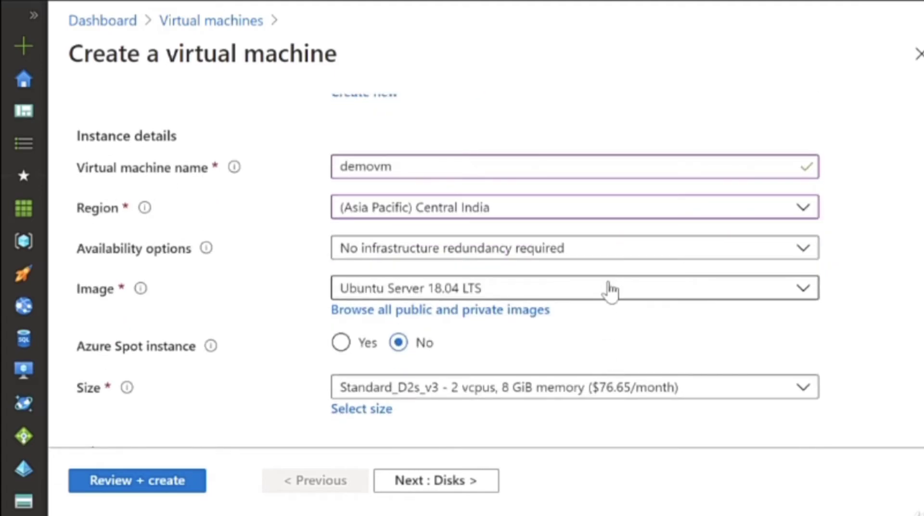
{"action": "left_click", "coordinate": [610, 290]}
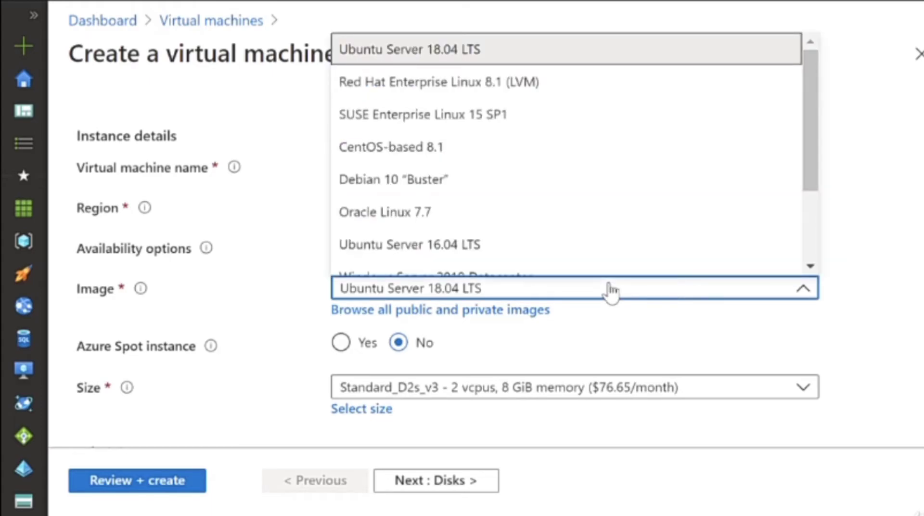
{"action": "scroll", "coordinate": [821, 208], "scroll_direction": "down", "scroll_amount": 3}
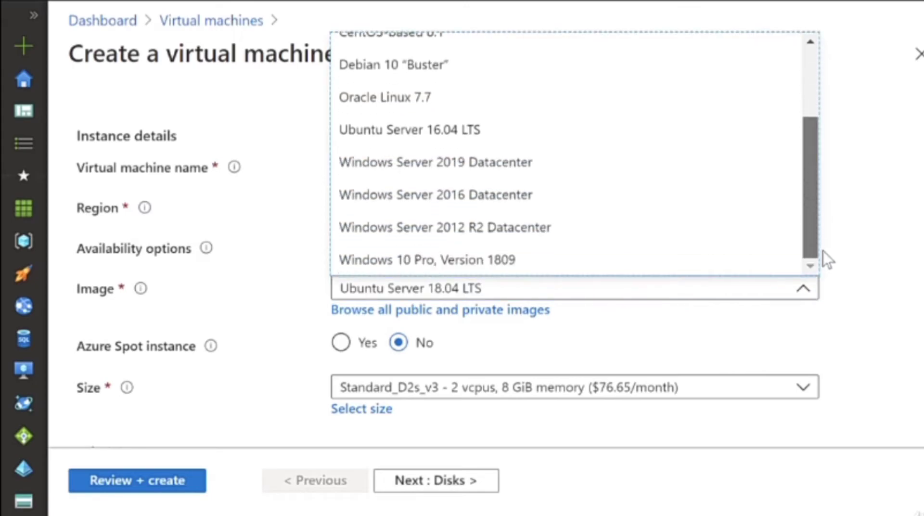
{"action": "left_click", "coordinate": [492, 166]}
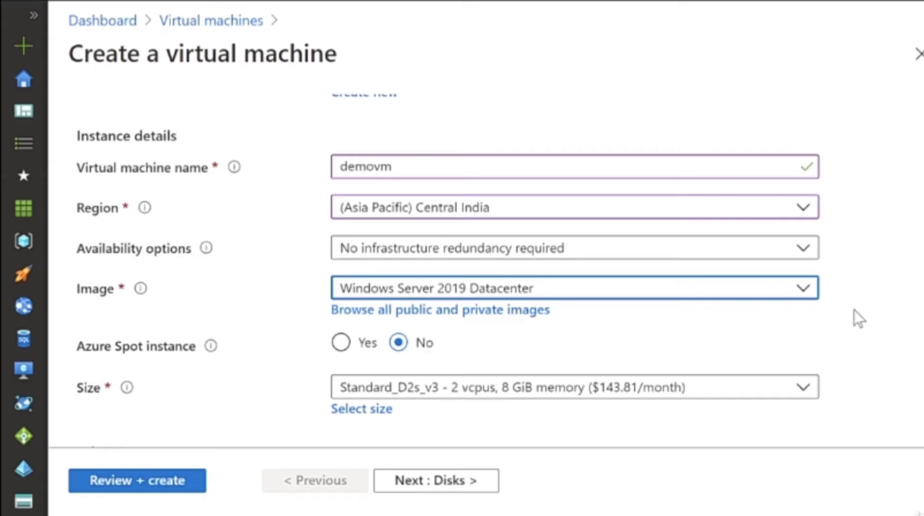
Examine the available VM sizes and return to the creation form without changing the size
{"action": "scroll", "coordinate": [856, 310], "scroll_direction": "down", "scroll_amount": 2}
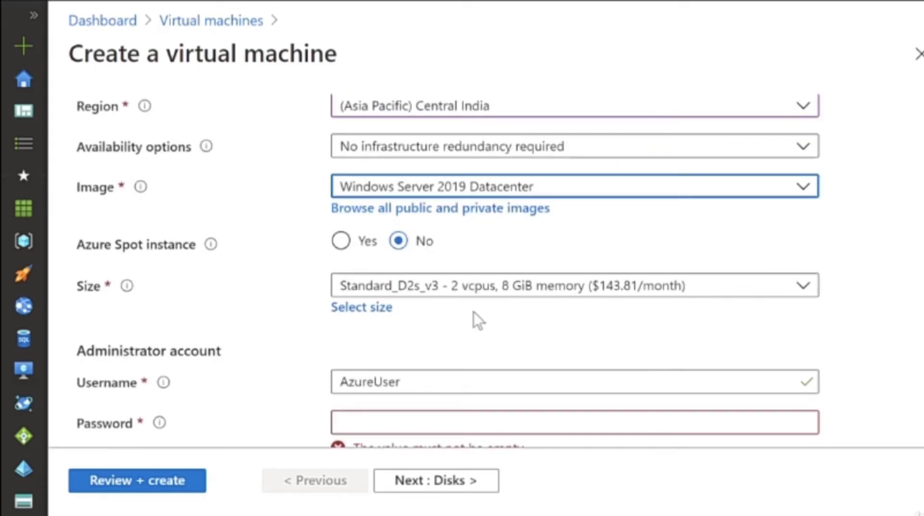
{"action": "left_click", "coordinate": [370, 314]}
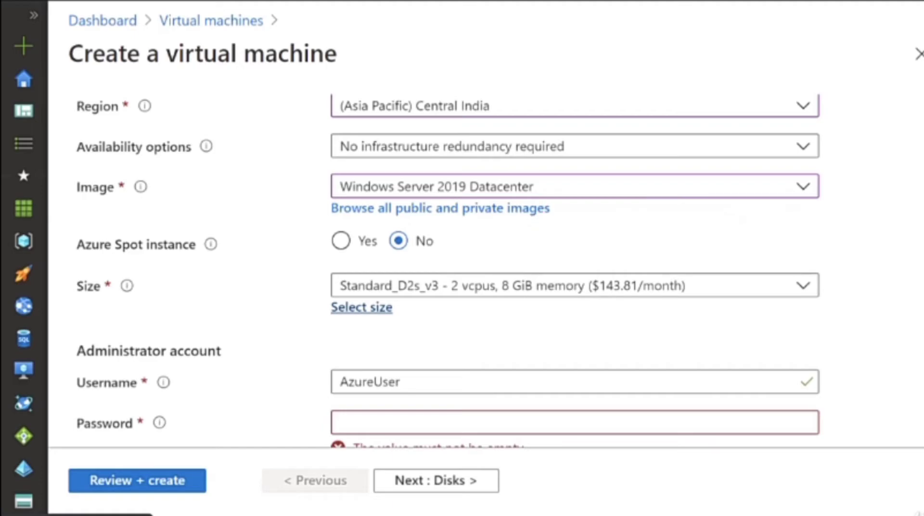
{"action": "left_click", "coordinate": [362, 308]}
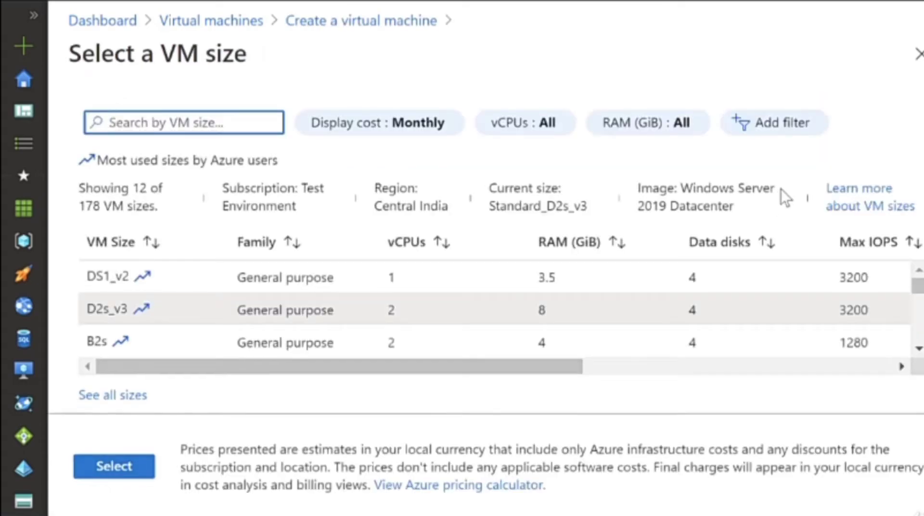
{"action": "left_click_drag", "start_coordinate": [566, 367], "coordinate": [490, 380]}
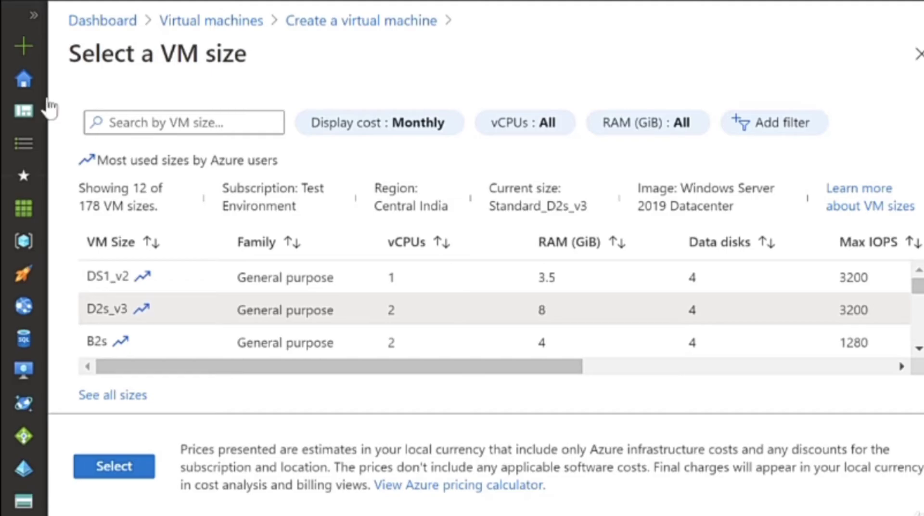
{"action": "left_click", "coordinate": [917, 53]}
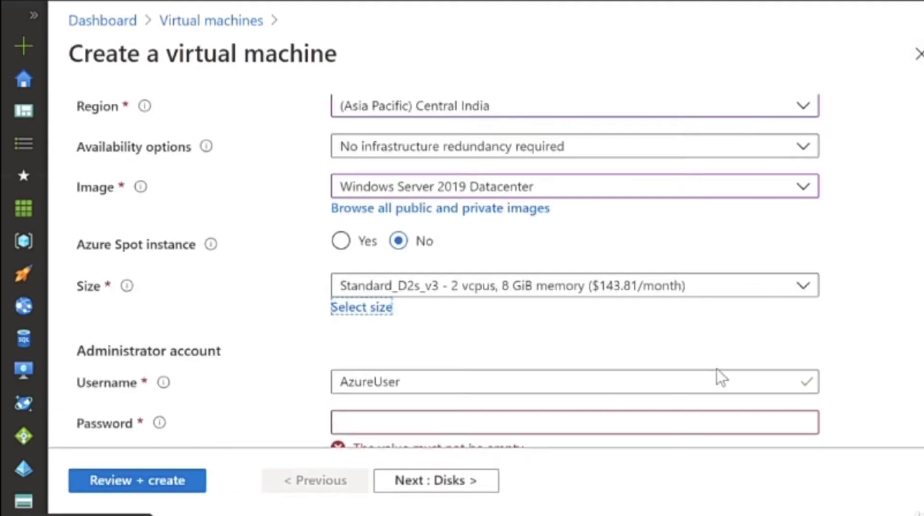
Set the administrator username to demousr, and enter and confirm the account password
{"action": "scroll", "coordinate": [719, 368], "scroll_direction": "down", "scroll_amount": 2}
{"action": "double_click", "coordinate": [703, 272]}
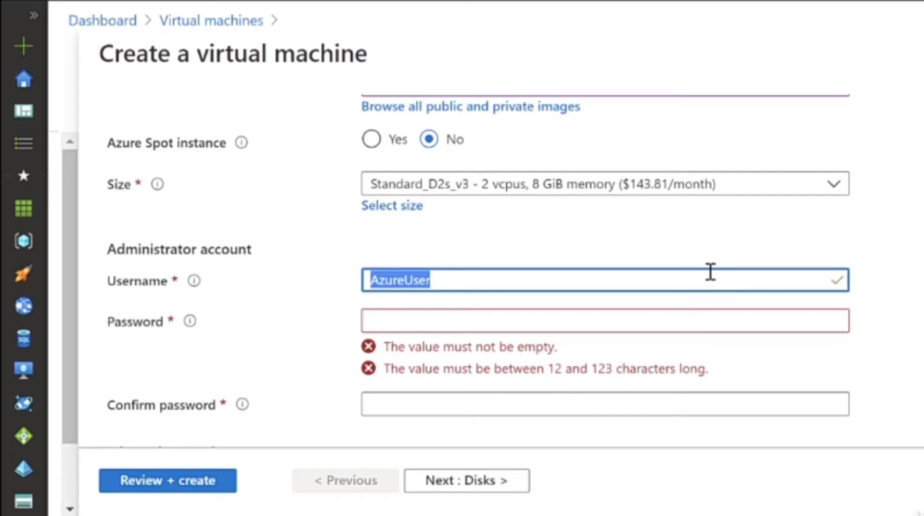
{"action": "type", "text": "demousr"}
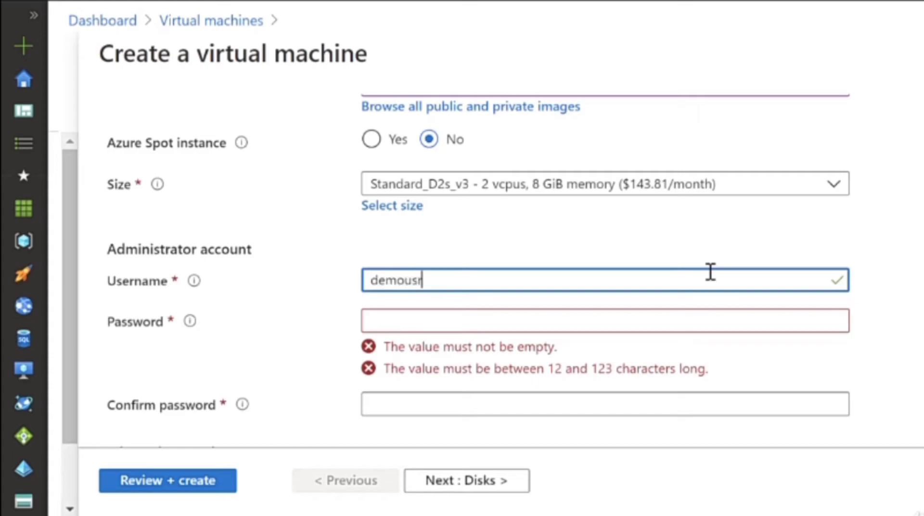
{"action": "key", "text": "Tab"}
{"action": "type", "text": "**************"}
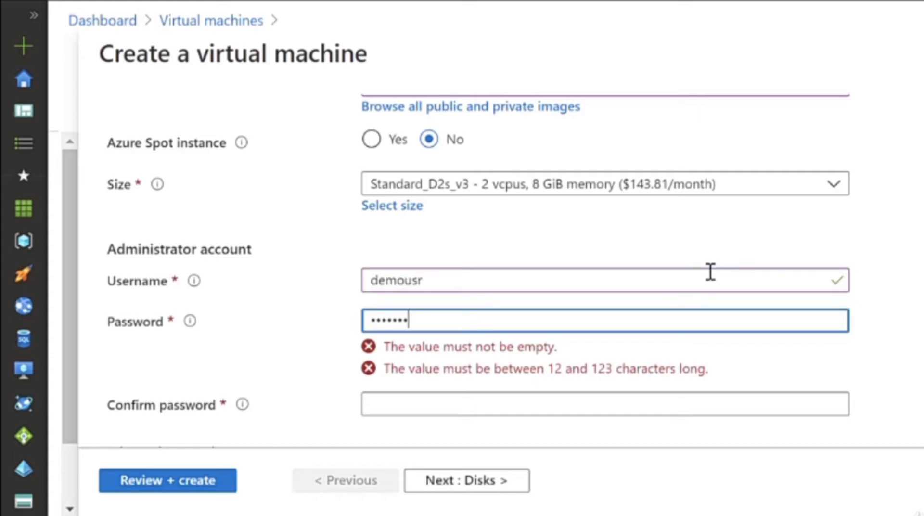
{"action": "key", "text": "Tab"}
{"action": "type", "text": "**************"}
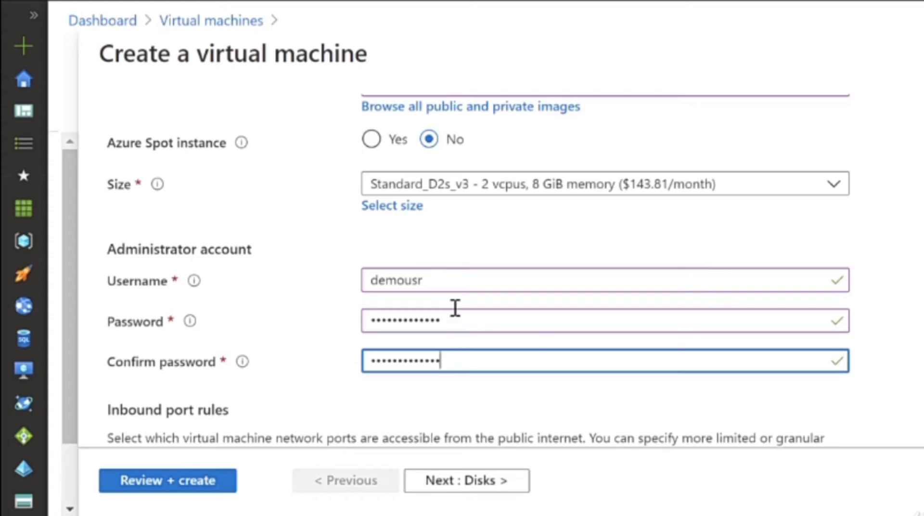
Try a short administrator password to check the password rules, and re-enter the full account password
{"action": "double_click", "coordinate": [475, 320]}
{"action": "type", "text": "******"}
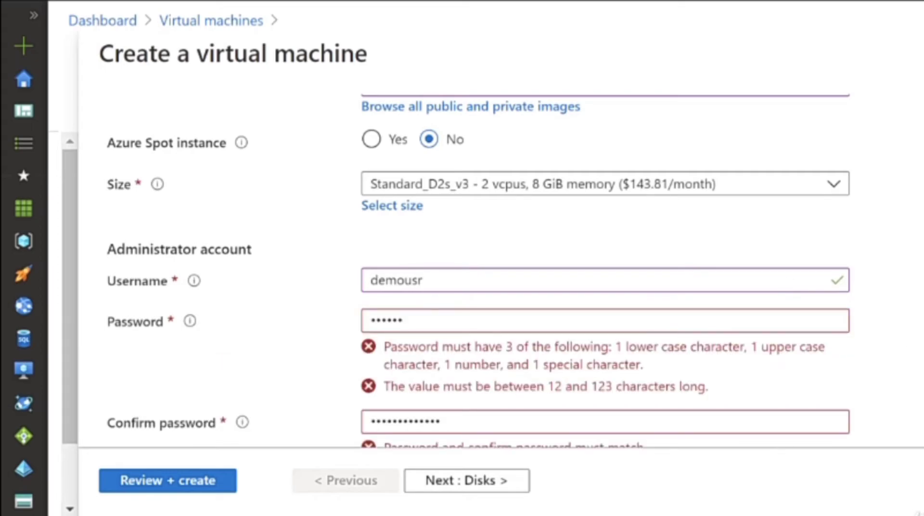
{"action": "mouse_move", "coordinate": [343, 315]}
{"action": "left_mouse_down"}
{"action": "mouse_move", "coordinate": [397, 355]}
{"action": "mouse_move", "coordinate": [671, 398]}
{"action": "mouse_move", "coordinate": [843, 408]}
{"action": "left_mouse_up"}
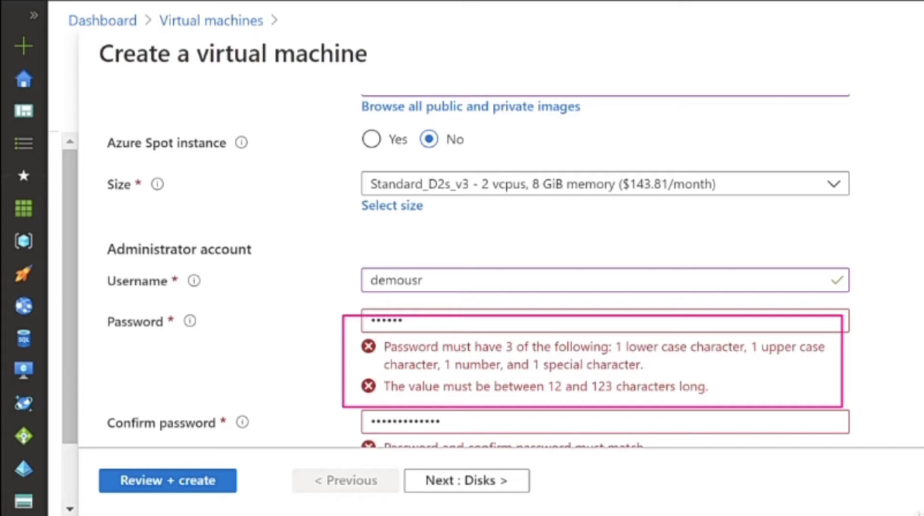
{"action": "key", "text": "Escape"}
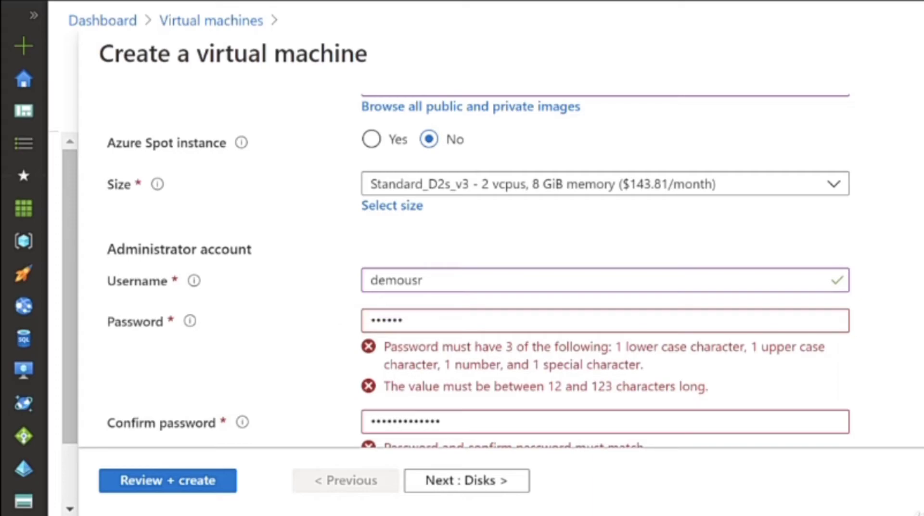
{"action": "double_click", "coordinate": [481, 319]}
{"action": "type", "text": "••••••••••••••"}
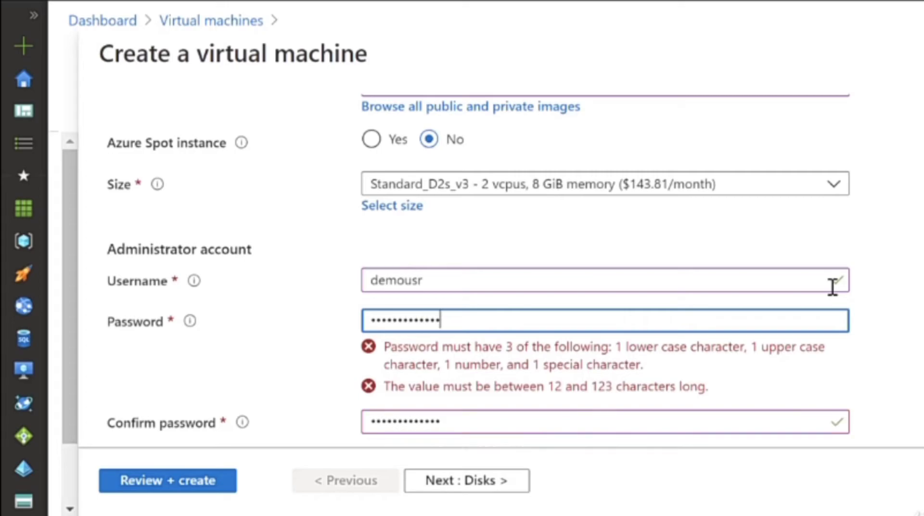
Keep the default inbound port rules and disk options, and advance to the networking settings
{"action": "scroll", "coordinate": [823, 294], "scroll_direction": "down", "scroll_amount": 1}
{"action": "scroll", "coordinate": [823, 293], "scroll_direction": "down", "scroll_amount": 3}
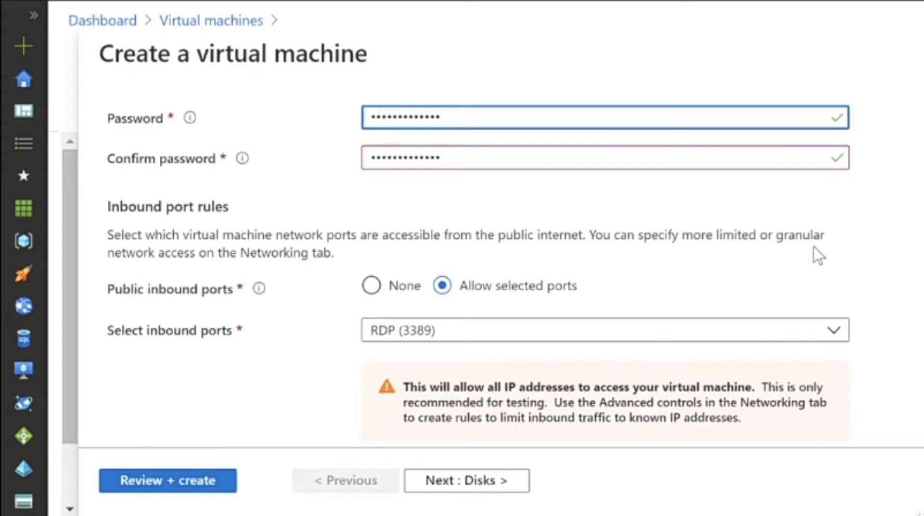
{"action": "left_click", "coordinate": [814, 247]}
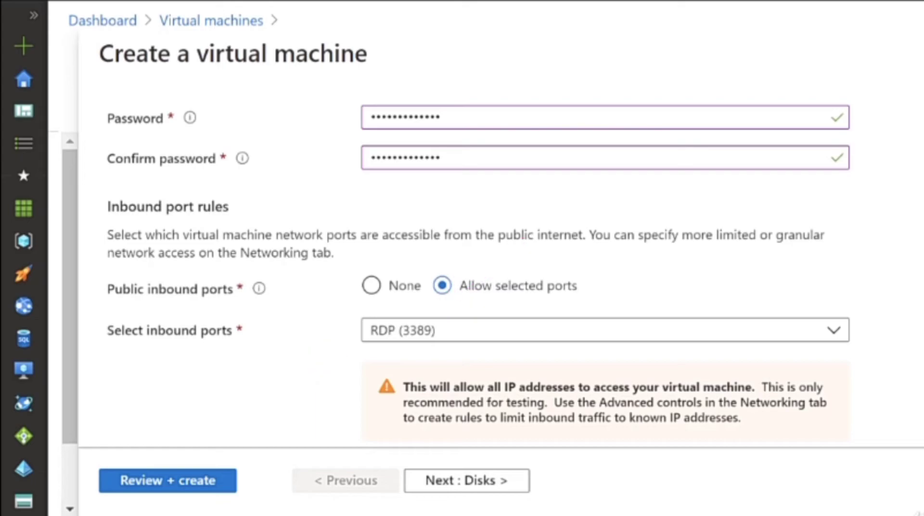
{"action": "left_click", "coordinate": [499, 481]}
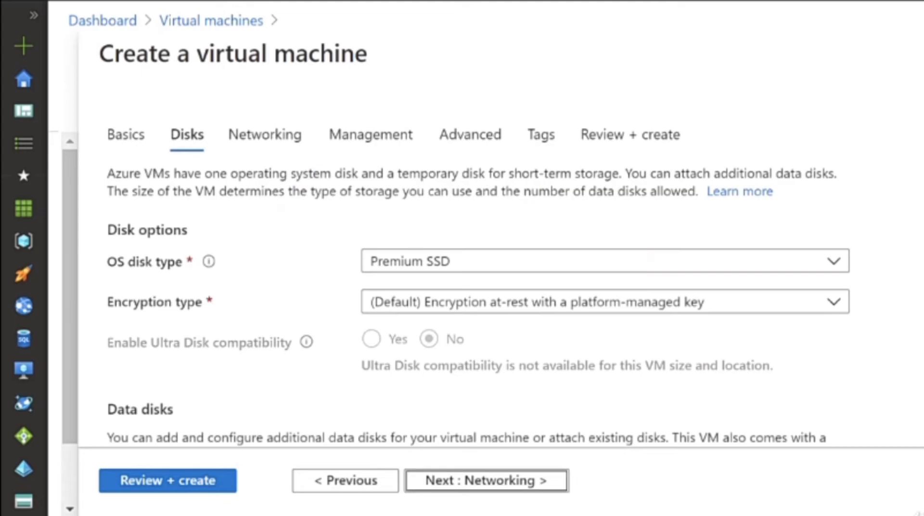
{"action": "scroll", "coordinate": [479, 270], "scroll_direction": "down", "scroll_amount": 3}
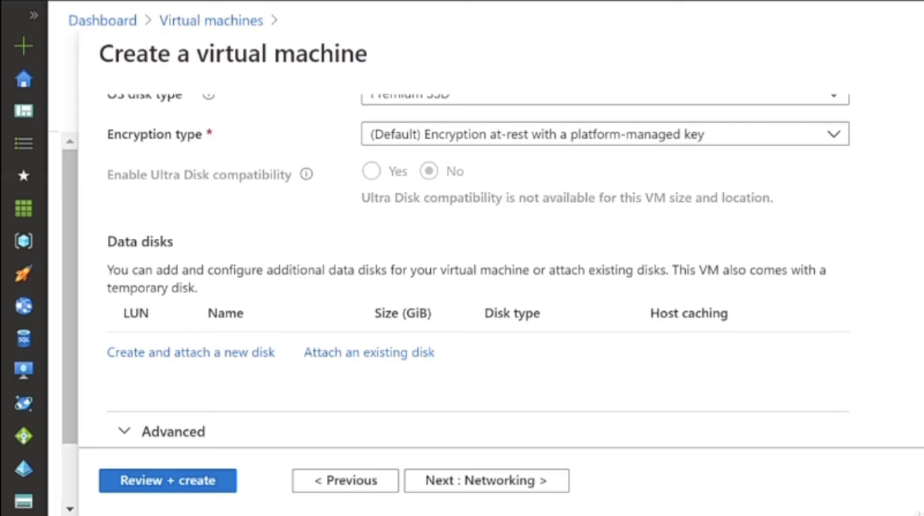
{"action": "left_click", "coordinate": [503, 478]}
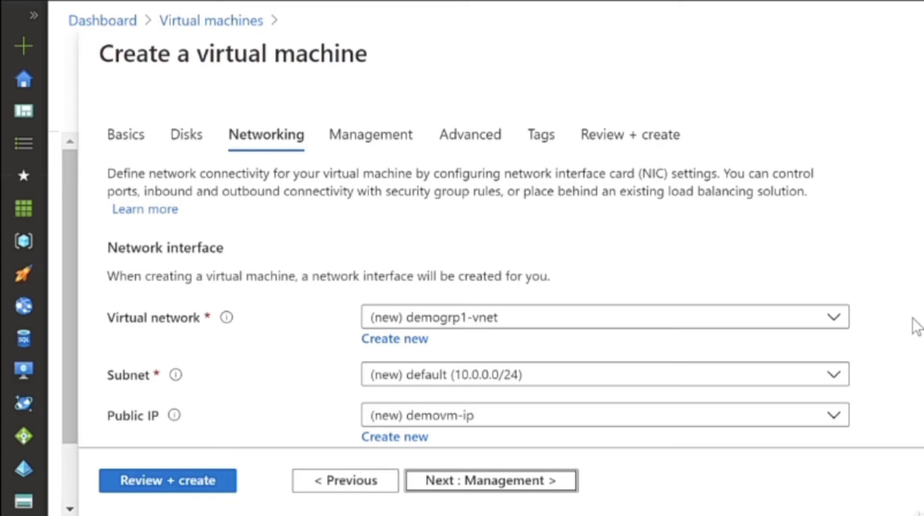
Examine the virtual network, subnet, public IP, security group and inbound port settings
{"action": "scroll", "coordinate": [877, 228], "scroll_direction": "down", "scroll_amount": 2}
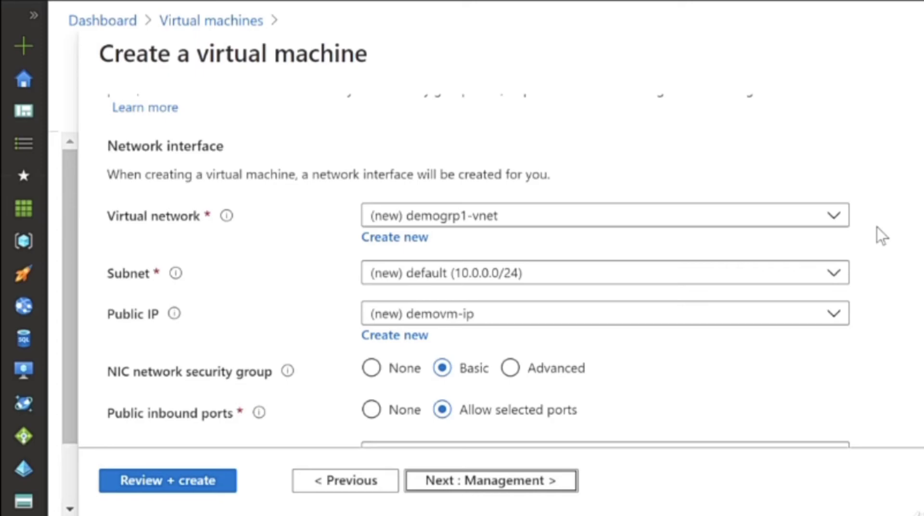
{"action": "left_click_drag", "start_coordinate": [611, 202], "coordinate": [533, 260]}
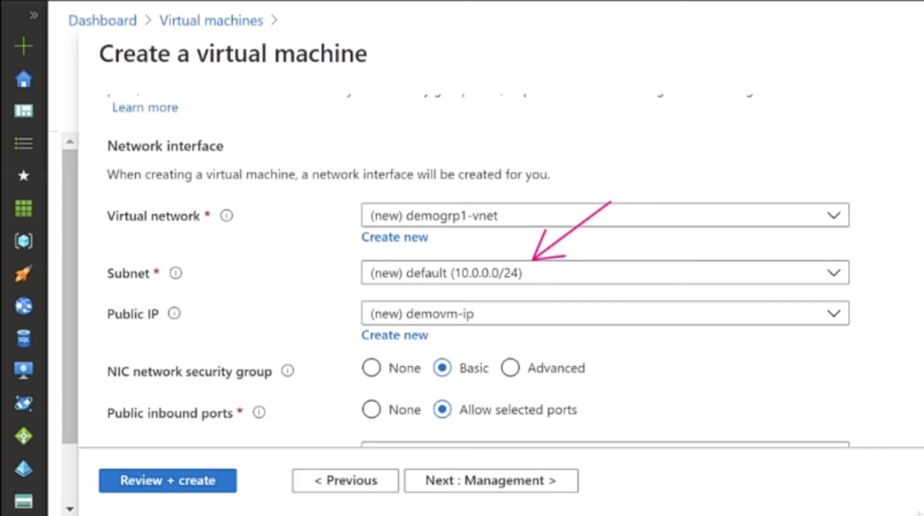
{"action": "left_click_drag", "start_coordinate": [616, 292], "coordinate": [508, 313]}
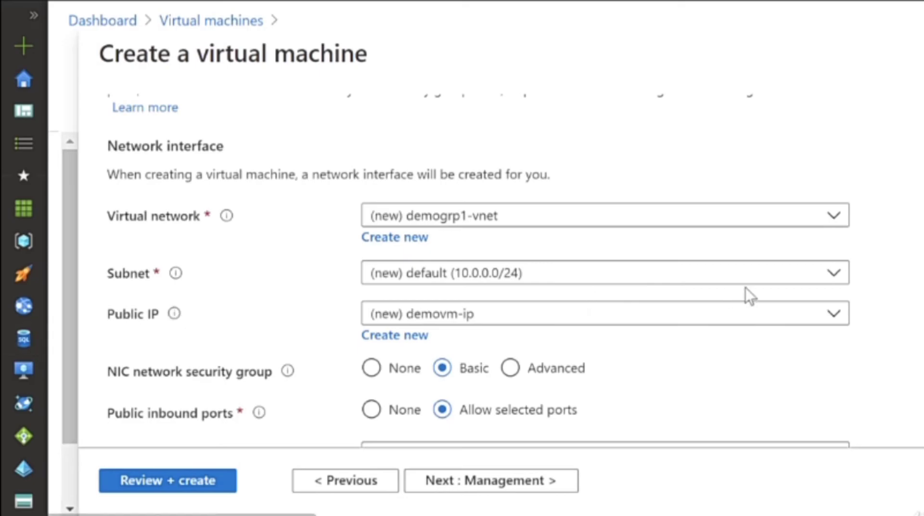
{"action": "scroll", "coordinate": [739, 289], "scroll_direction": "down", "scroll_amount": 2}
{"action": "scroll", "coordinate": [478, 273], "scroll_direction": "down", "scroll_amount": 2}
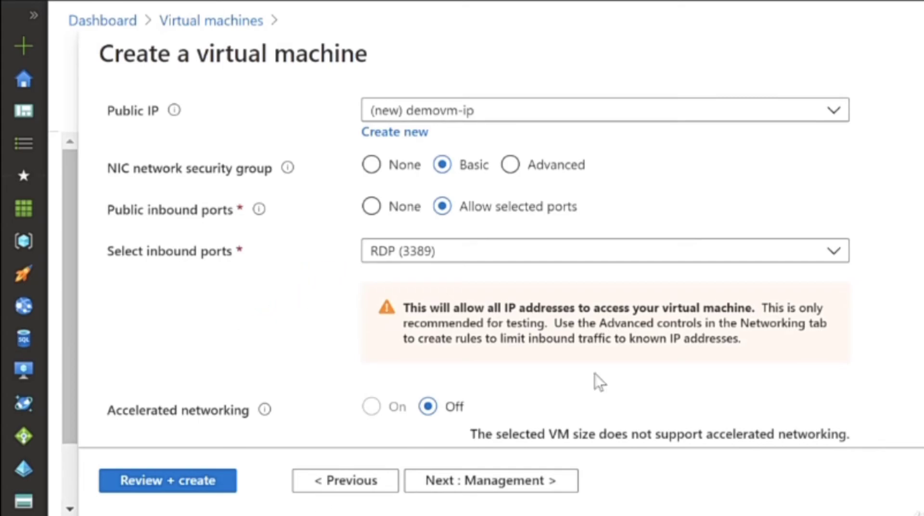
Keep the load balancing default, advance to the management settings, and review the boot diagnostics and diagnostics storage account options
{"action": "scroll", "coordinate": [689, 321], "scroll_direction": "down", "scroll_amount": 3}
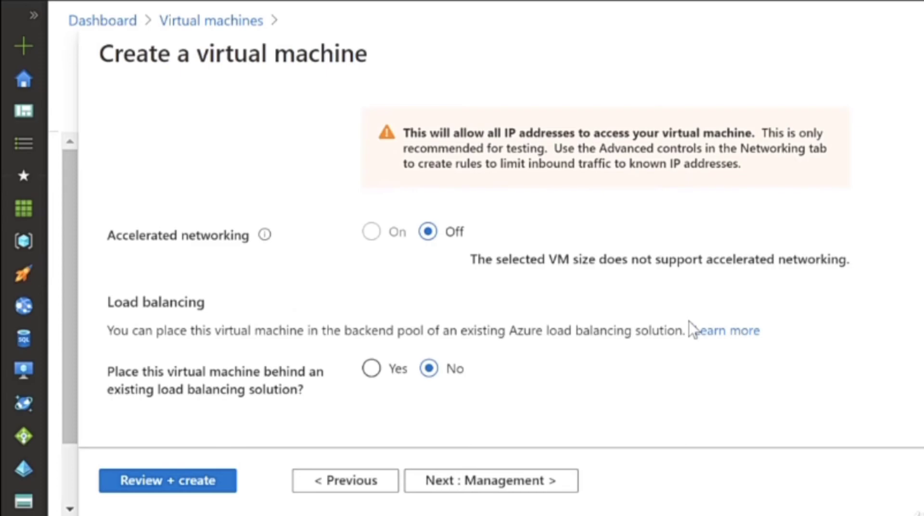
{"action": "left_click", "coordinate": [532, 481]}
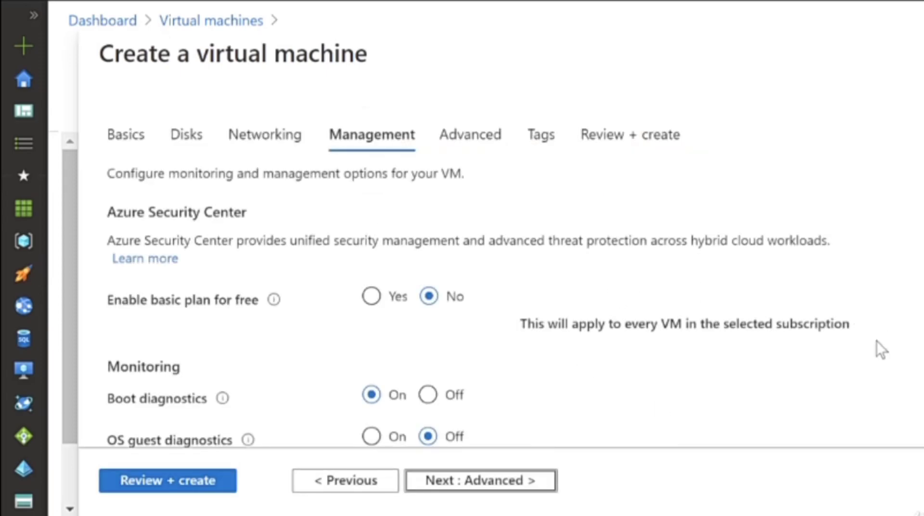
{"action": "scroll", "coordinate": [920, 197], "scroll_direction": "down", "scroll_amount": 3}
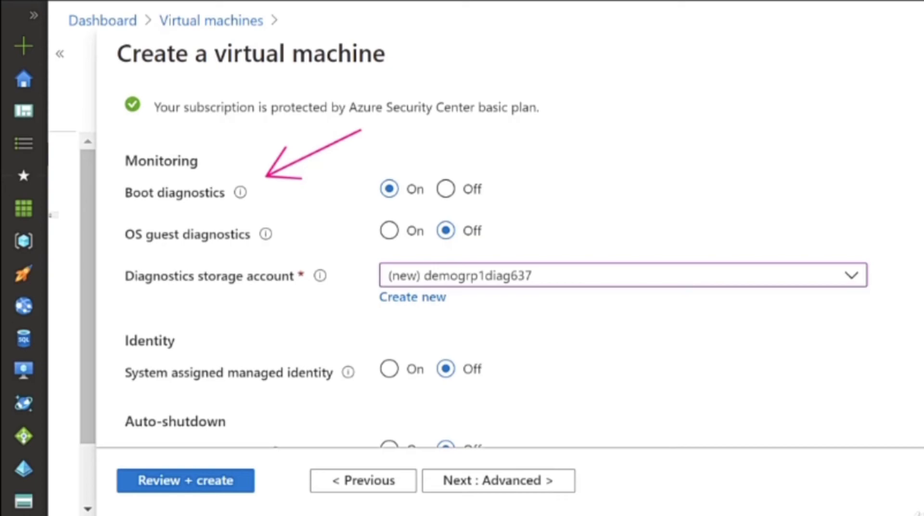
{"action": "left_click_drag", "start_coordinate": [629, 177], "coordinate": [545, 250]}
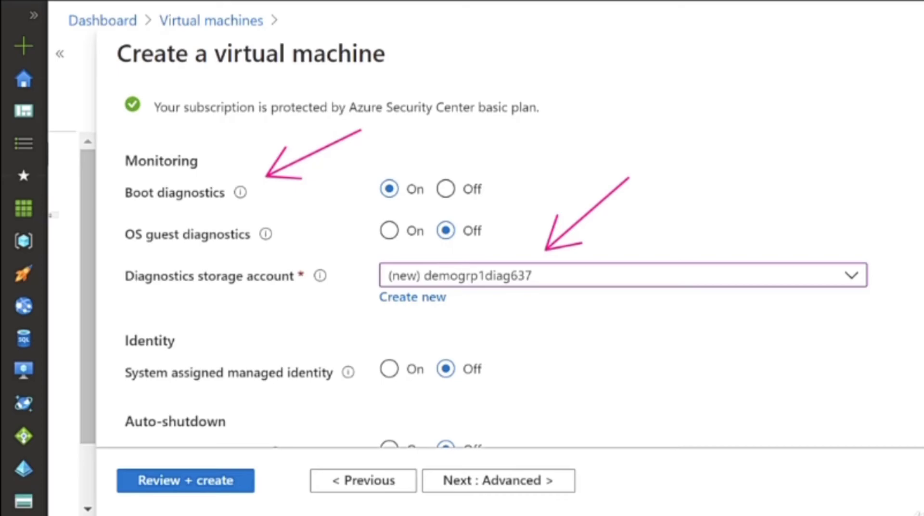
{"action": "key", "text": "Escape"}
{"action": "scroll", "coordinate": [599, 318], "scroll_direction": "down", "scroll_amount": 3}
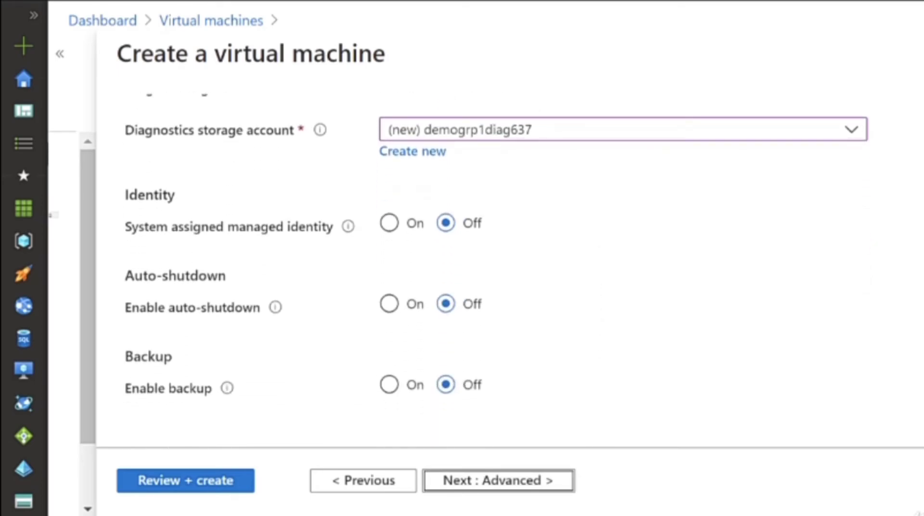
Try enabling auto-shutdown to view its shutdown time, time zone and notification options, and turn it off again
{"action": "key", "text": "ctrl+2"}
{"action": "left_click_drag", "start_coordinate": [416, 244], "coordinate": [298, 291]}
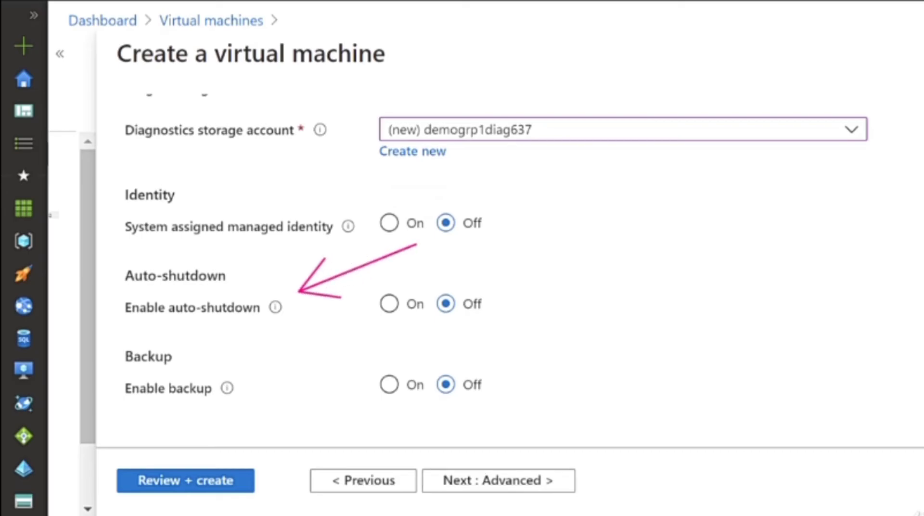
{"action": "key", "text": "Escape"}
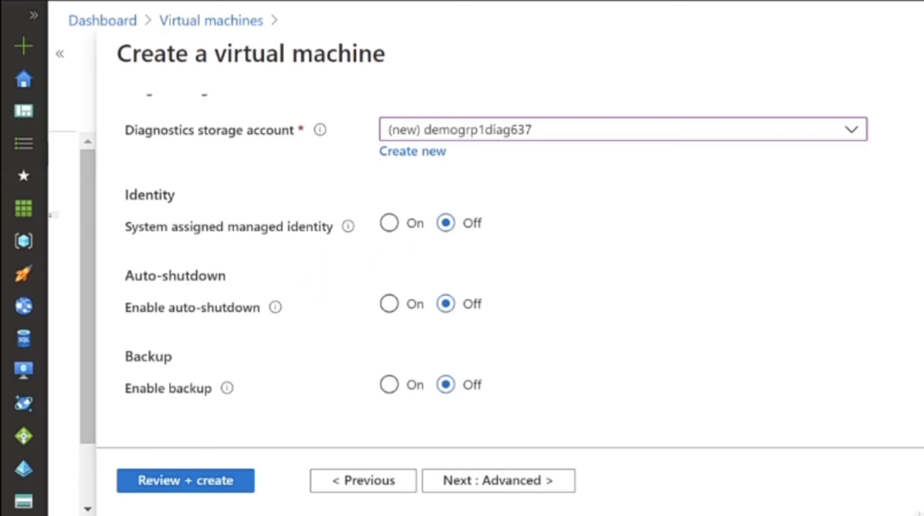
{"action": "left_click", "coordinate": [389, 304]}
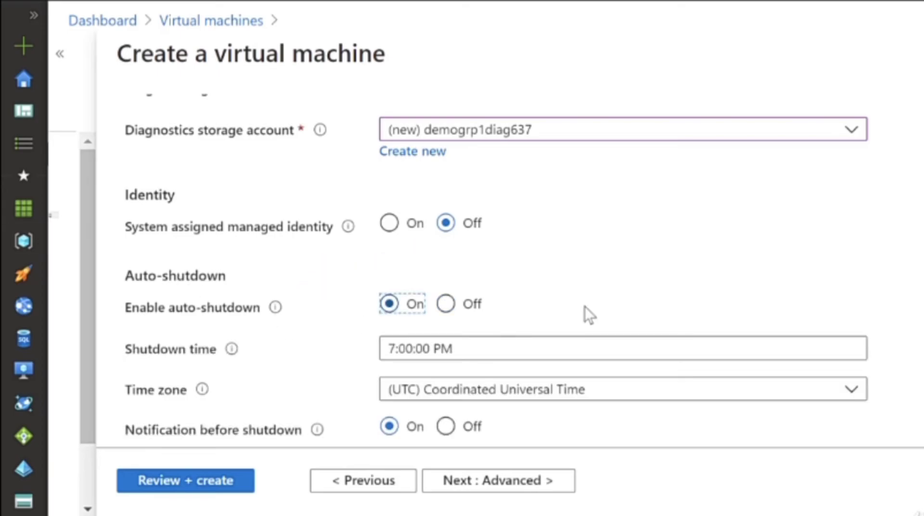
{"action": "left_click", "coordinate": [712, 241]}
{"action": "scroll", "coordinate": [665, 216], "scroll_direction": "down", "scroll_amount": 3}
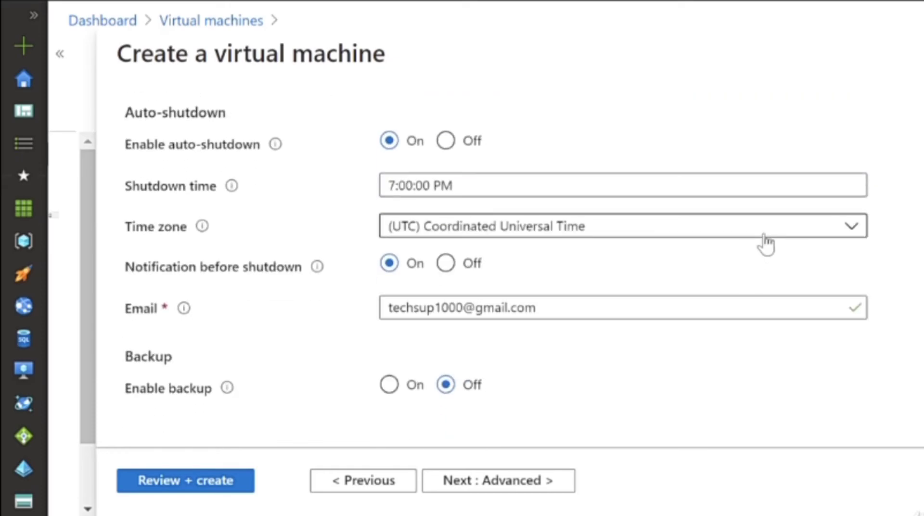
{"action": "left_click", "coordinate": [445, 141]}
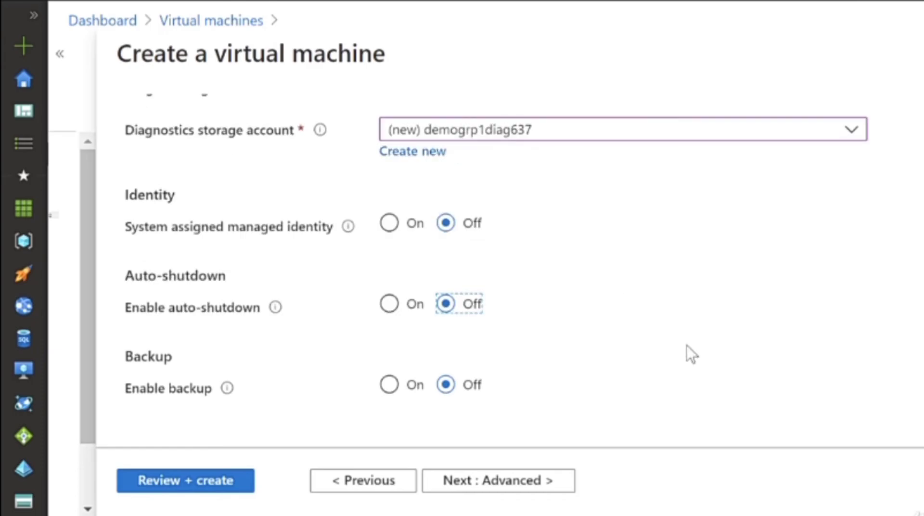
Keep the default advanced settings, leave the tags empty, and advance to the final review of the virtual machine
{"action": "left_click", "coordinate": [505, 485]}
{"action": "scroll", "coordinate": [740, 188], "scroll_direction": "down", "scroll_amount": 8}
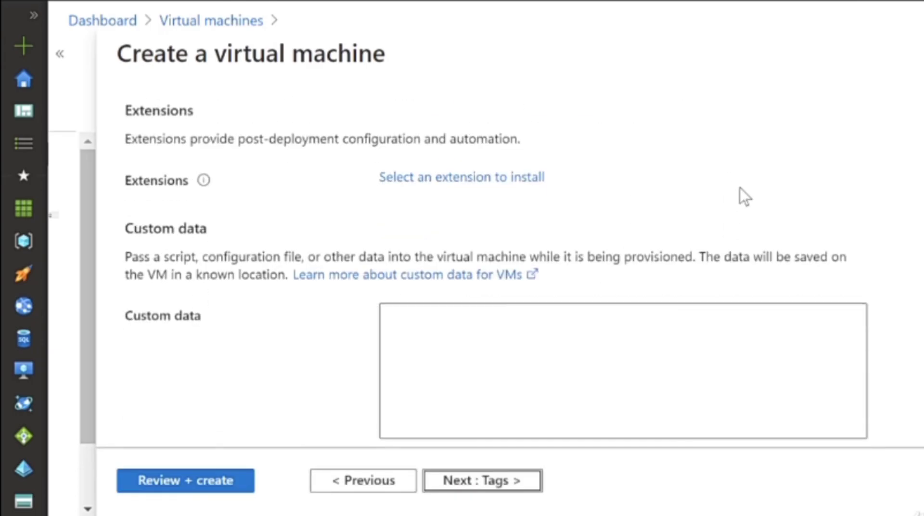
{"action": "scroll", "coordinate": [740, 187], "scroll_direction": "down", "scroll_amount": 4}
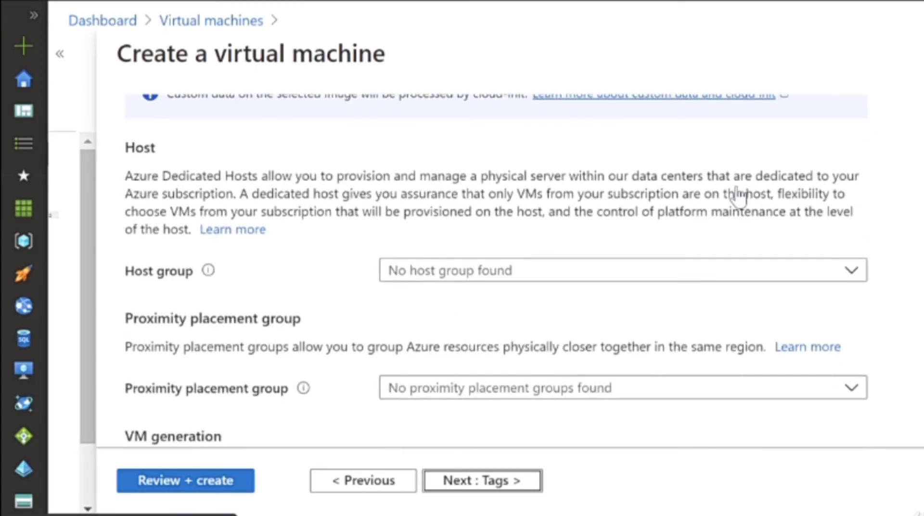
{"action": "scroll", "coordinate": [738, 187], "scroll_direction": "down", "scroll_amount": 3}
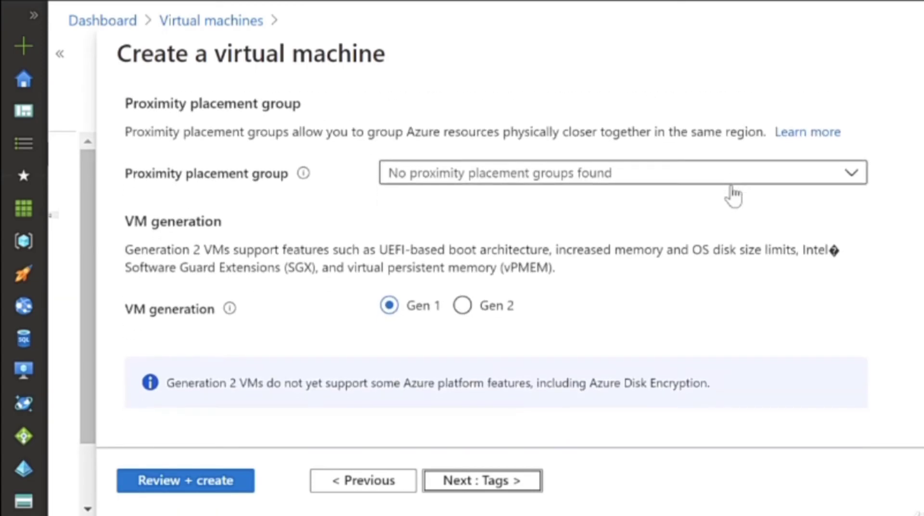
{"action": "left_click", "coordinate": [501, 489]}
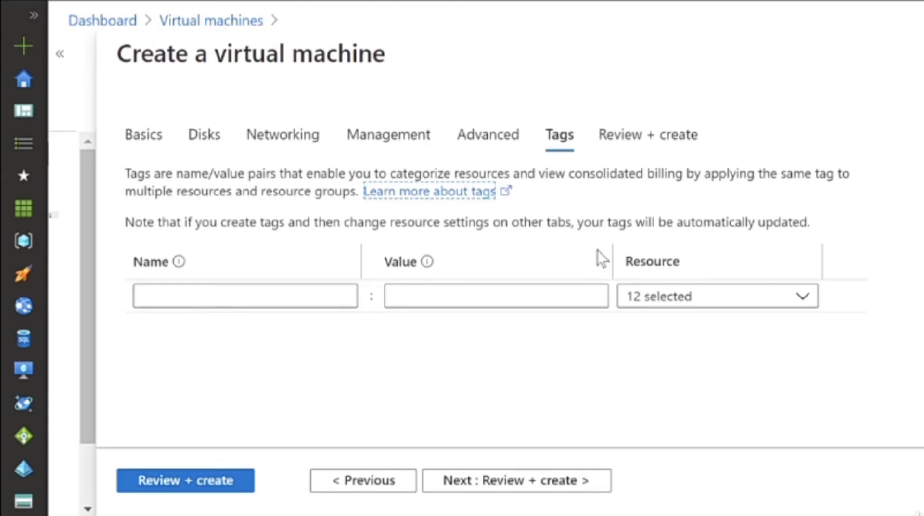
{"action": "left_click", "coordinate": [446, 489]}
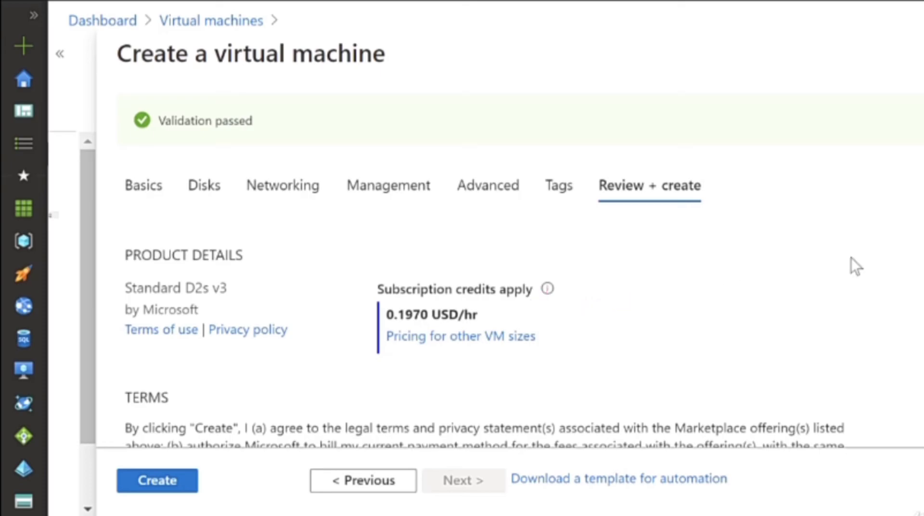
Review the disk and networking summary and create the virtual machine
{"action": "scroll", "coordinate": [856, 266], "scroll_direction": "down", "scroll_amount": 8}
{"action": "scroll", "coordinate": [780, 158], "scroll_direction": "down", "scroll_amount": 8}
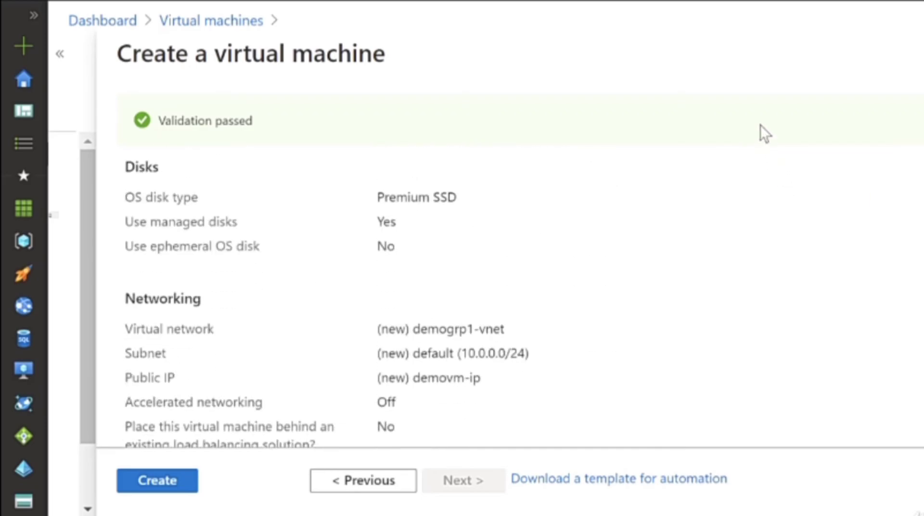
{"action": "left_click", "coordinate": [172, 485]}
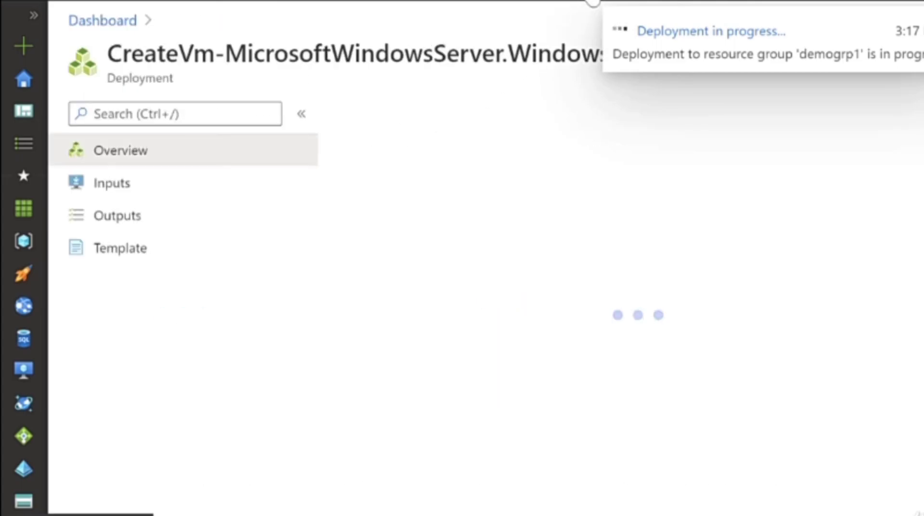
Check the deployment notifications and open the deployed virtual machine resource from there
{"action": "left_click", "coordinate": [592, 1]}
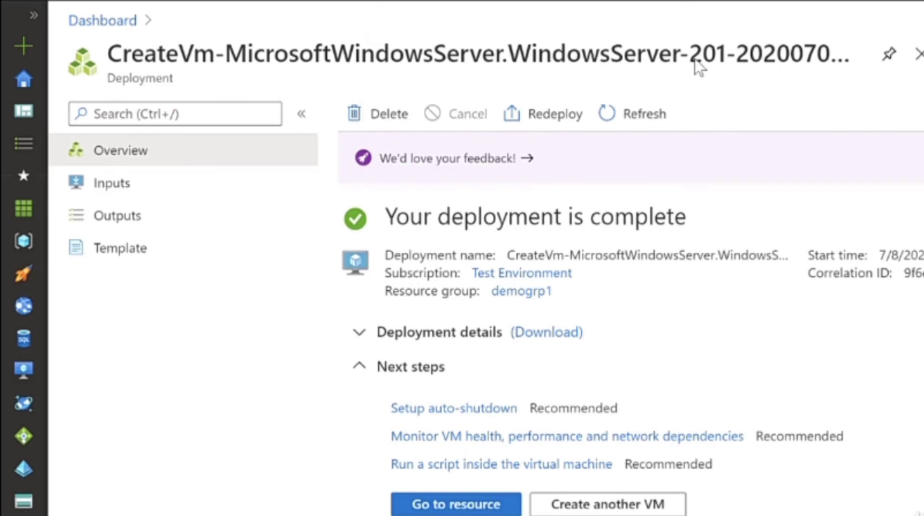
{"action": "left_click", "coordinate": [591, 2]}
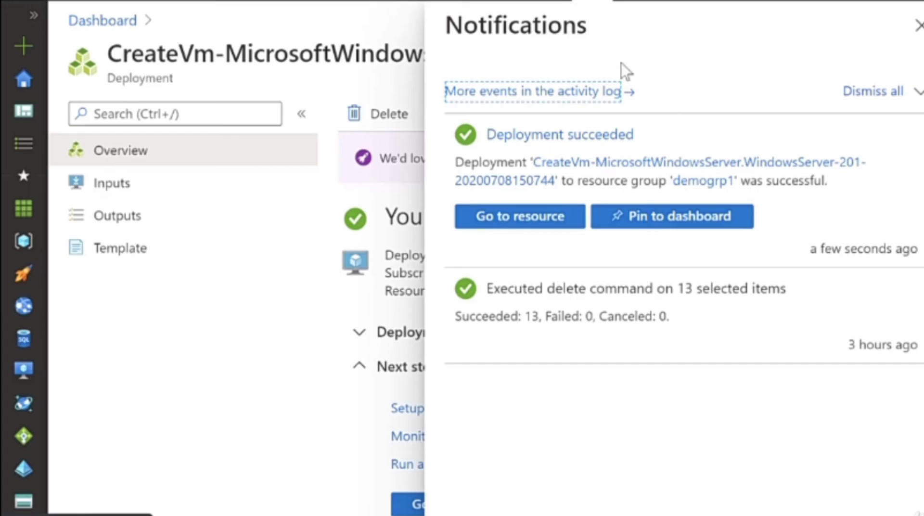
{"action": "left_click", "coordinate": [532, 223]}
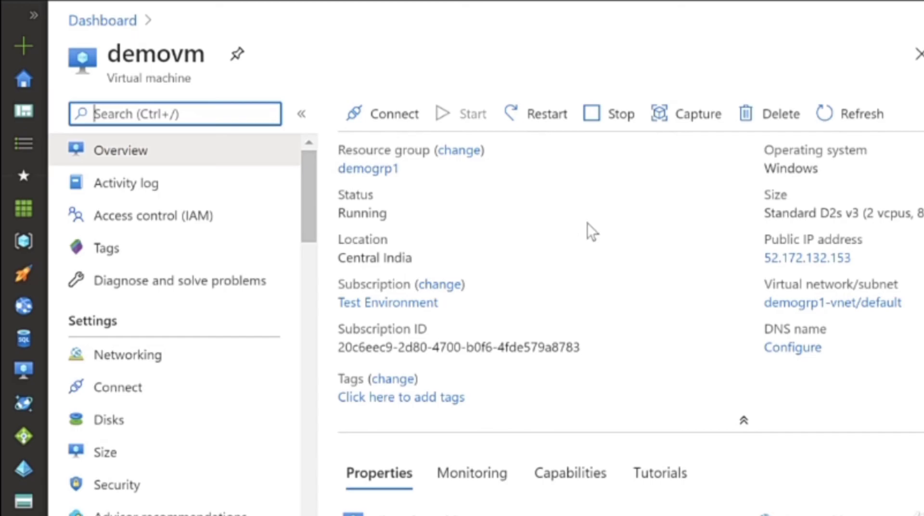
Open the list of all resources and examine the resources deployed in resource group demogrp1
{"action": "left_click", "coordinate": [24, 208]}
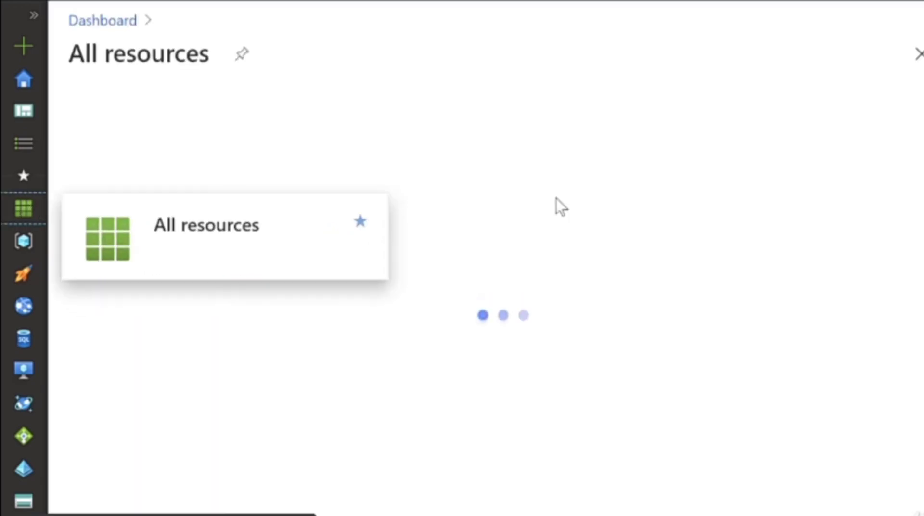
{"action": "scroll", "coordinate": [549, 385], "scroll_direction": "down", "scroll_amount": 1}
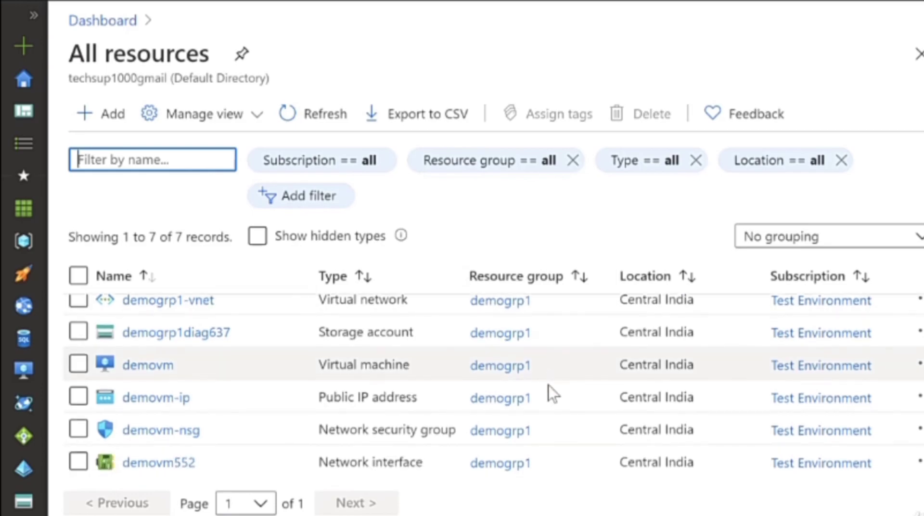
{"action": "scroll", "coordinate": [549, 386], "scroll_direction": "down", "scroll_amount": 2}
{"action": "scroll", "coordinate": [549, 385], "scroll_direction": "up", "scroll_amount": 2}
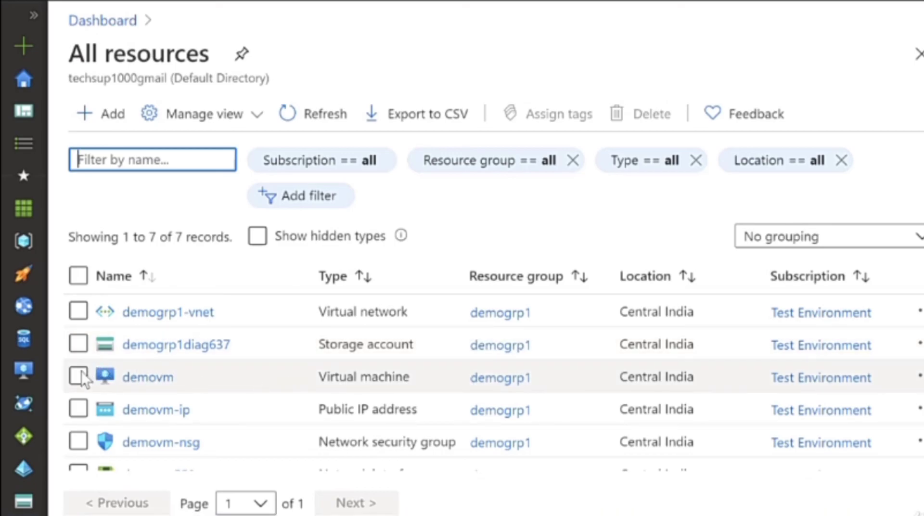
Select demovm in the resource list together with its virtual network, storage account, public IP, network security group, network interface and disk
{"action": "left_click", "coordinate": [79, 378]}
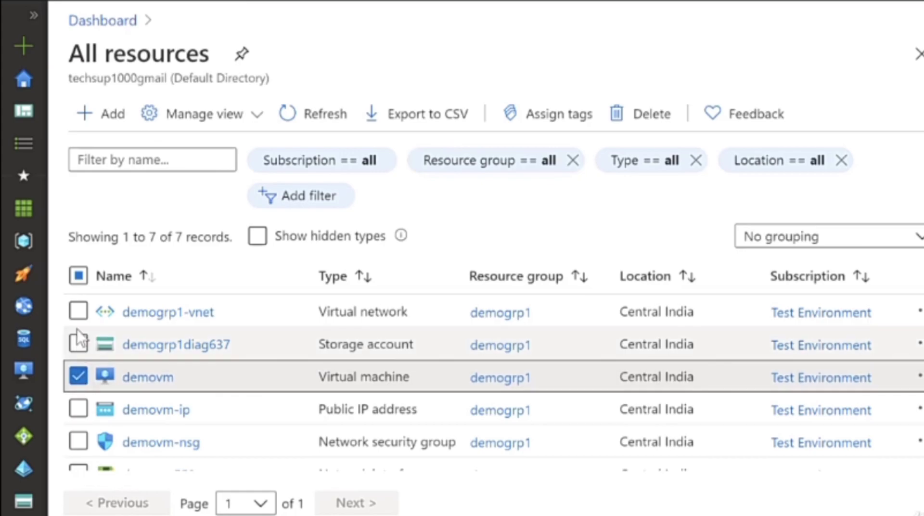
{"action": "left_click", "coordinate": [79, 311]}
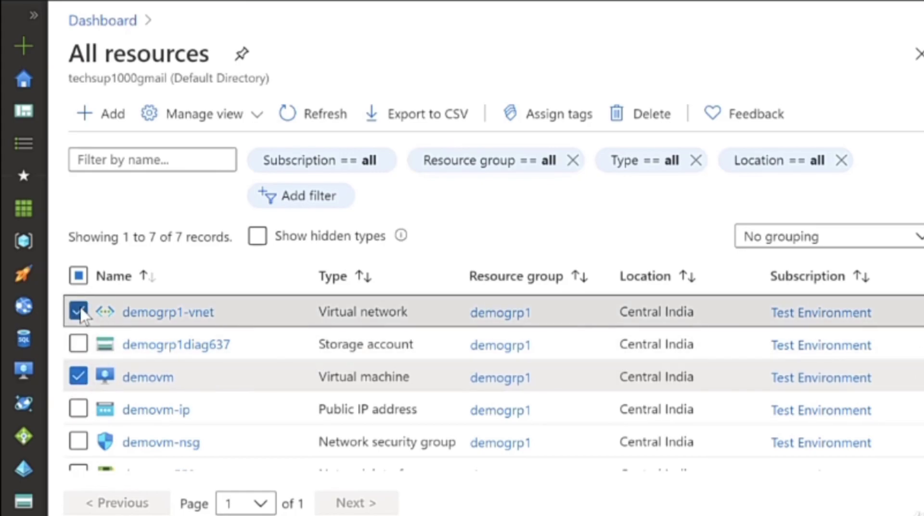
{"action": "left_click", "coordinate": [79, 344]}
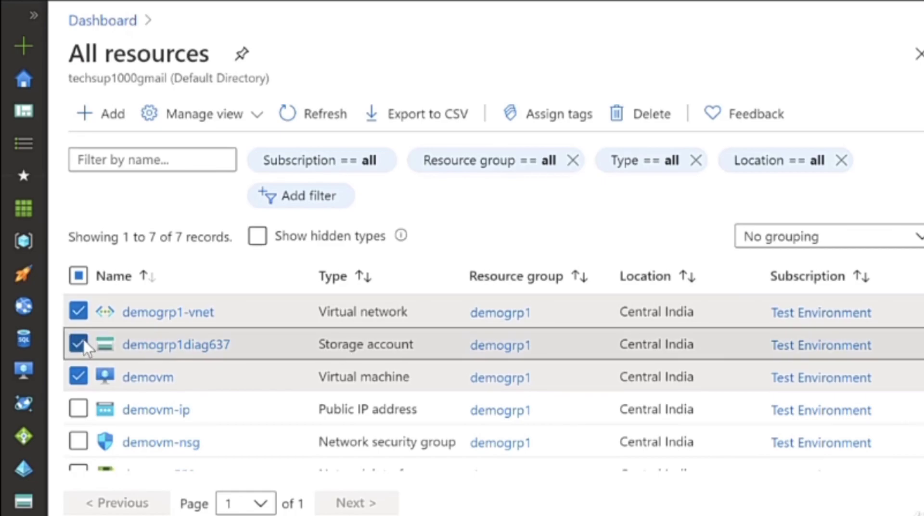
{"action": "scroll", "coordinate": [159, 381], "scroll_direction": "down", "scroll_amount": 1}
{"action": "left_click", "coordinate": [79, 357]}
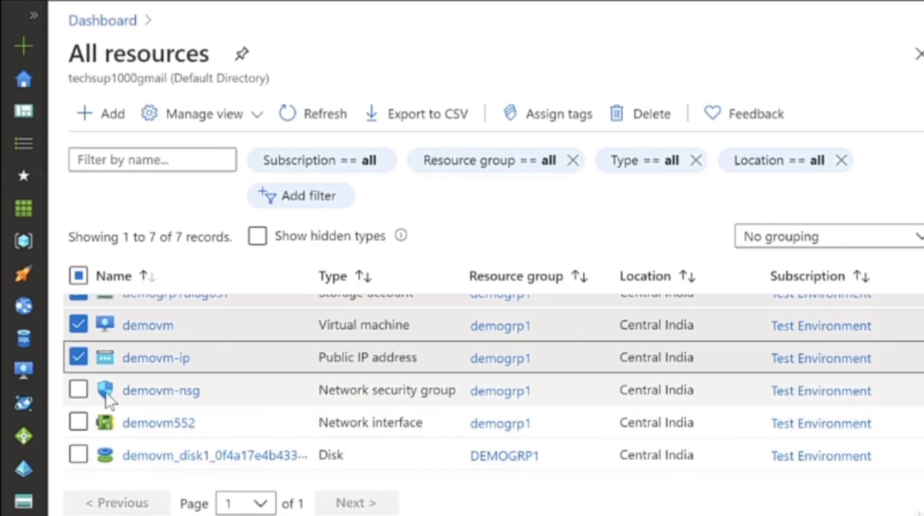
{"action": "left_click", "coordinate": [78, 390]}
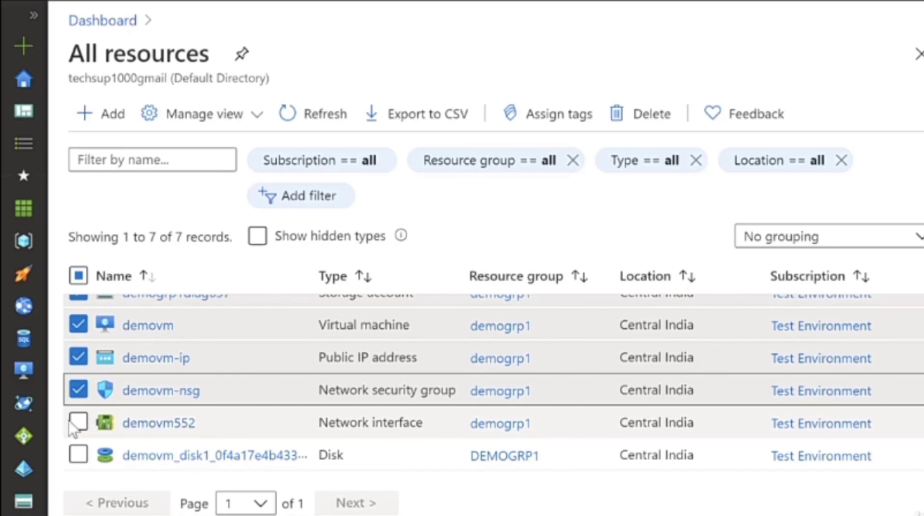
{"action": "left_click", "coordinate": [79, 423]}
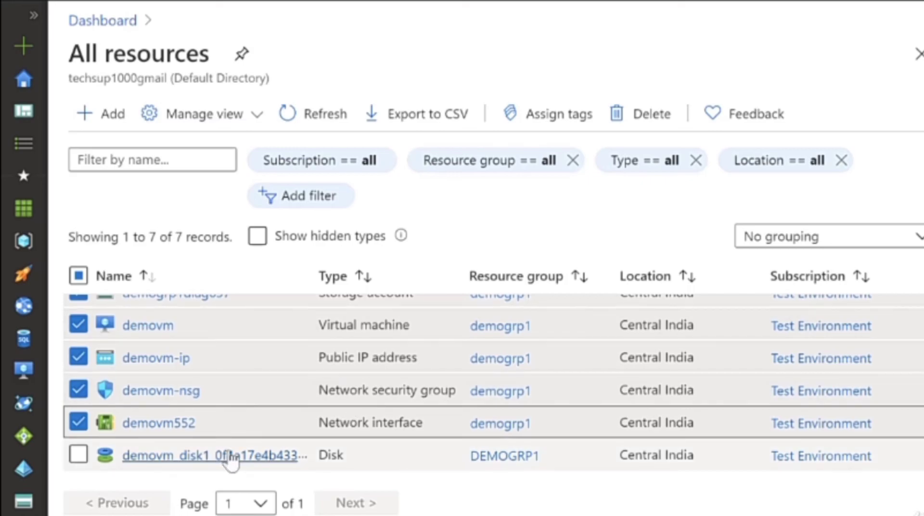
{"action": "left_click", "coordinate": [78, 454]}
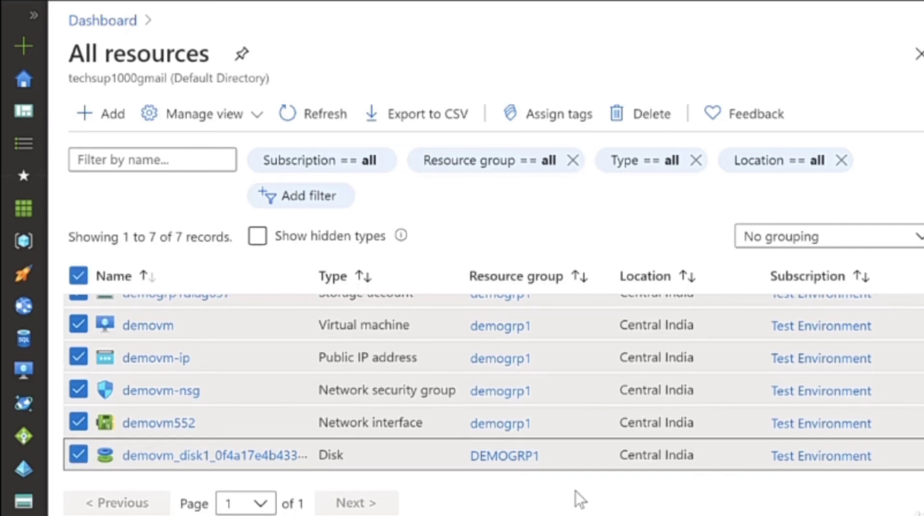